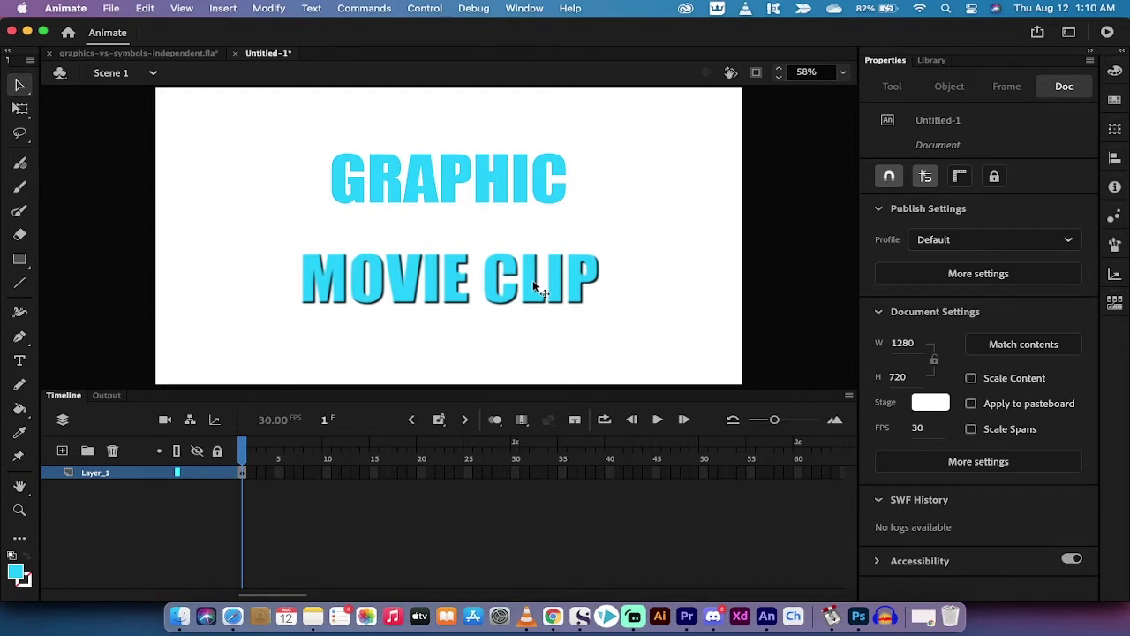
pyautogui.click(443, 177)
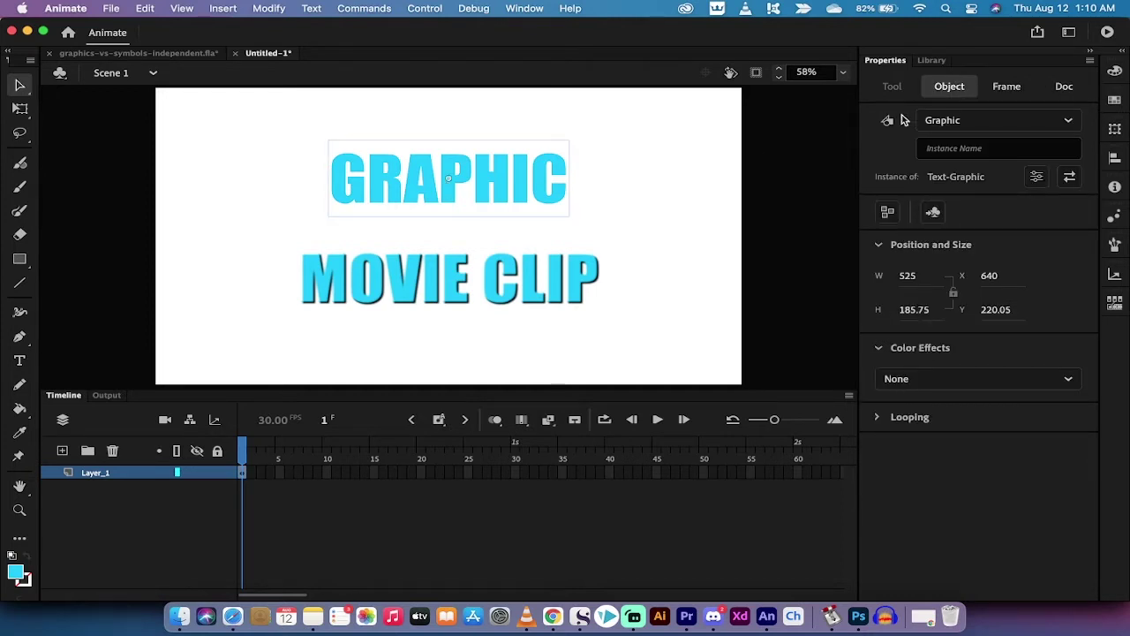
pyautogui.click(931, 62)
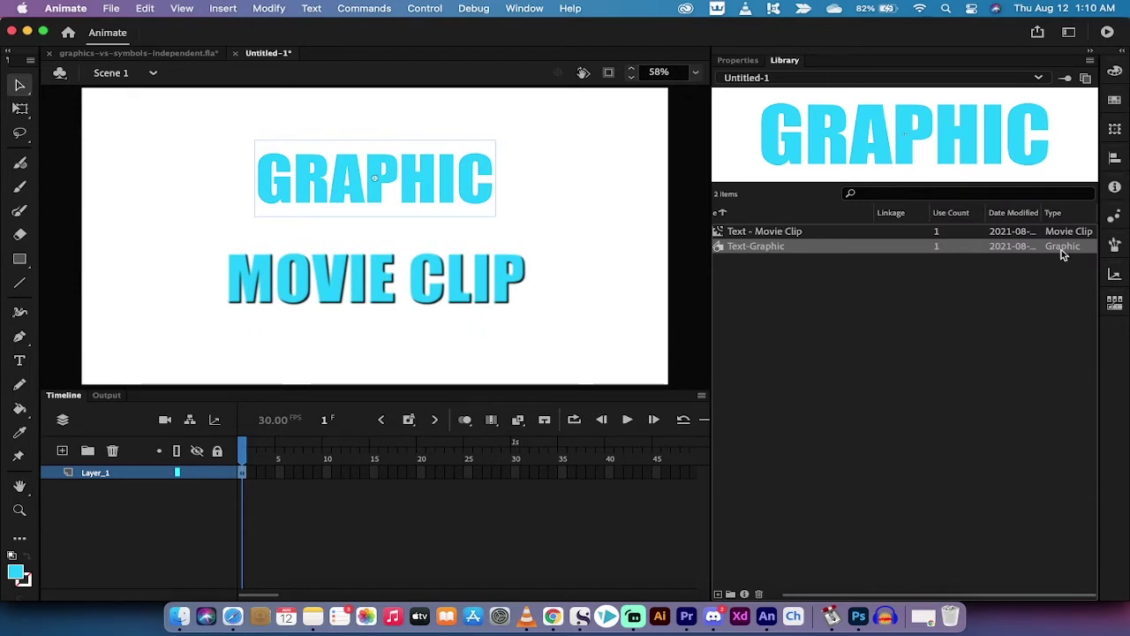
pyautogui.click(738, 61)
pyautogui.click(446, 270)
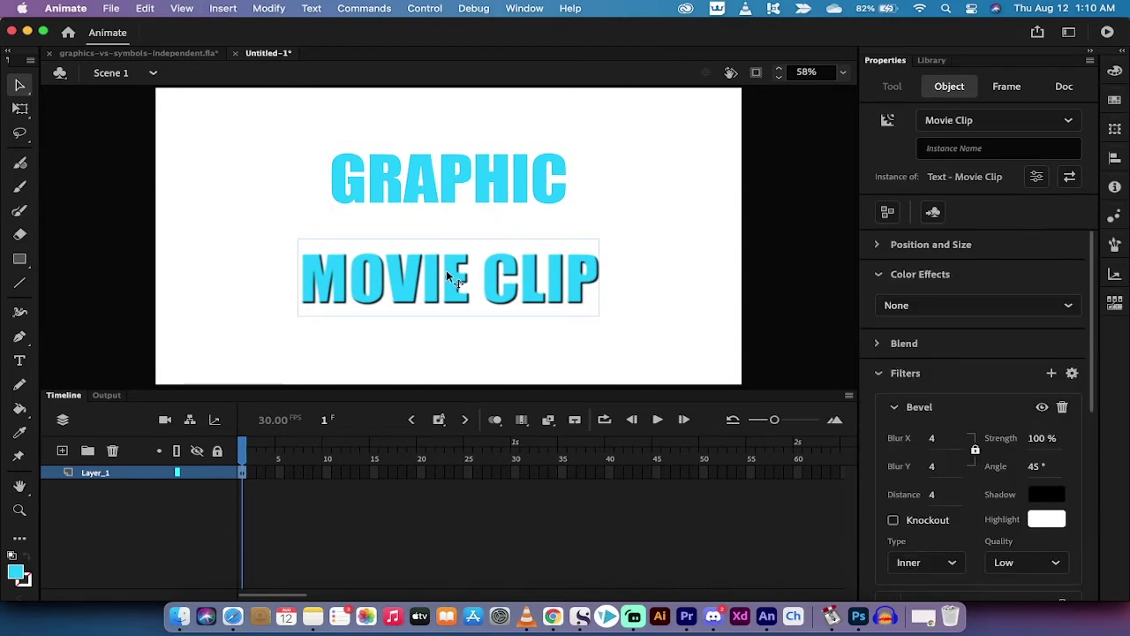
pyautogui.click(931, 60)
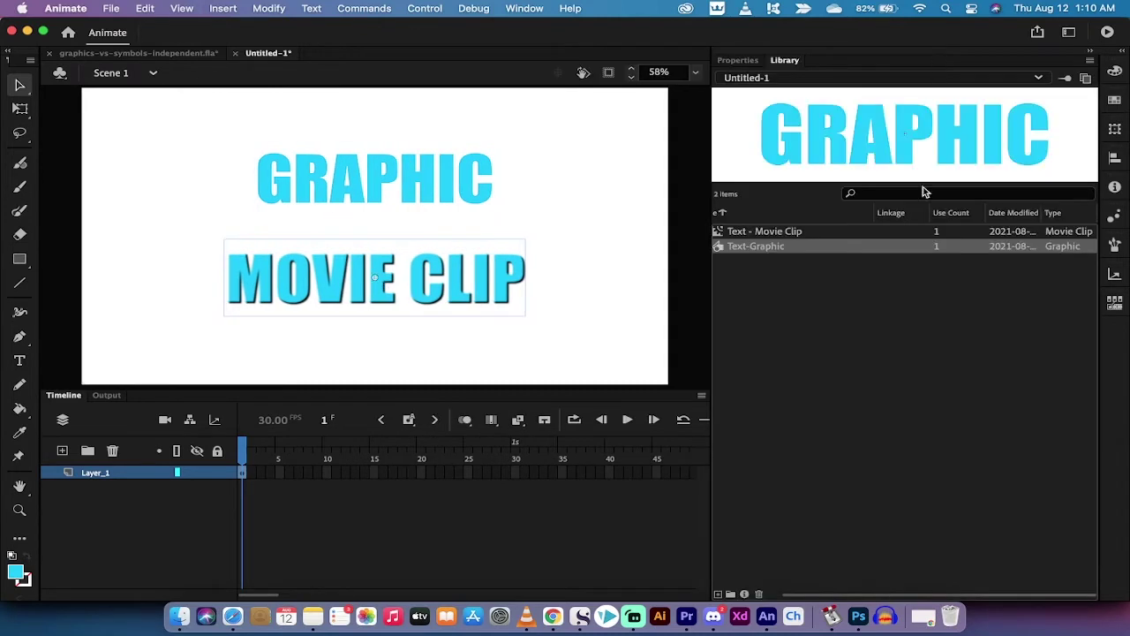
pyautogui.click(805, 232)
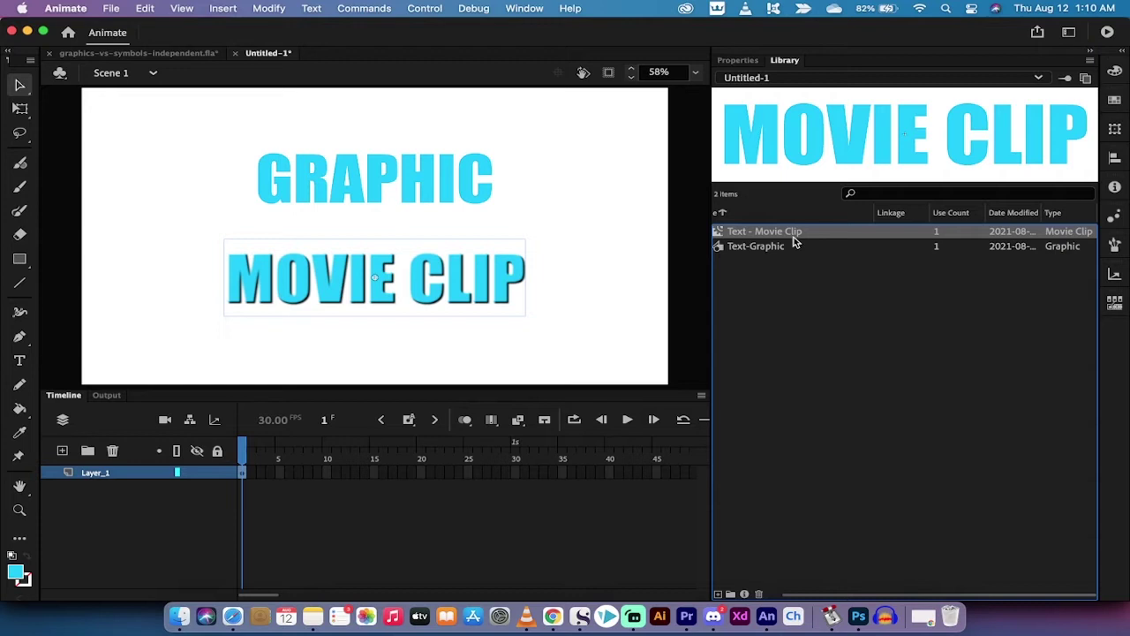
pyautogui.click(731, 60)
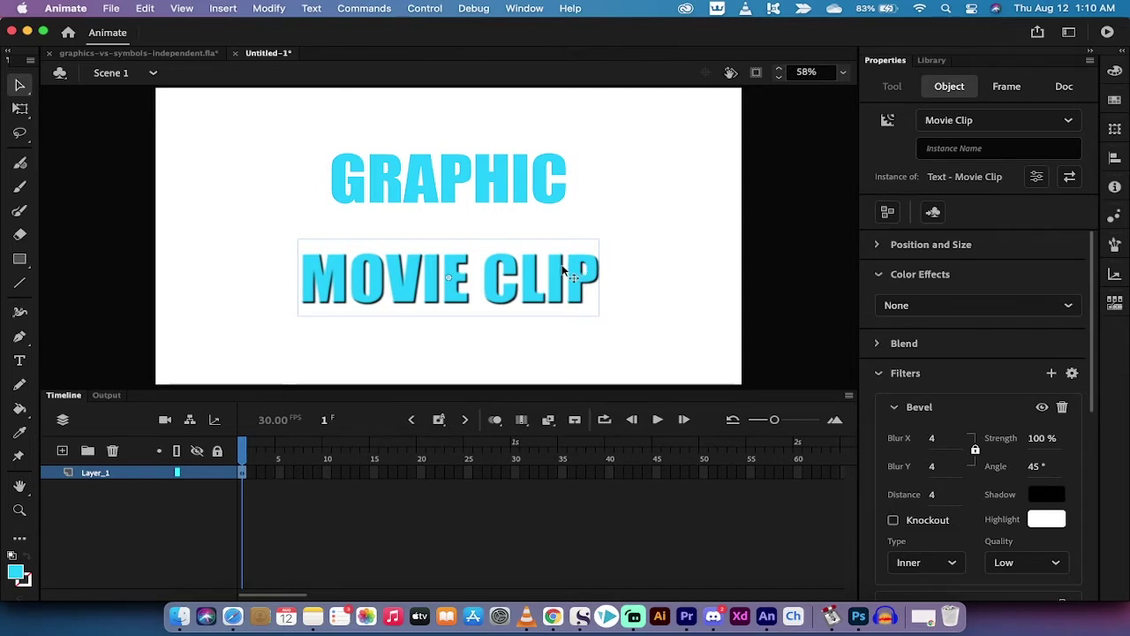
# Step: Select both existing text instances on the stage and delete them
pyautogui.click(629, 309)
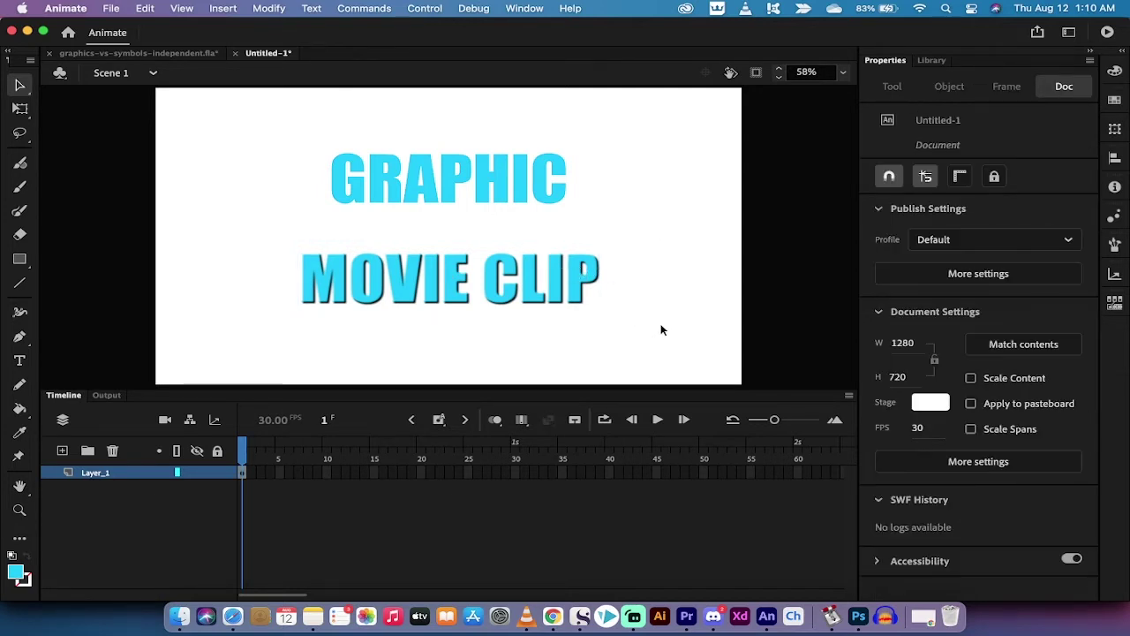
pyautogui.moveTo(662, 325); pyautogui.dragTo(263, 138)
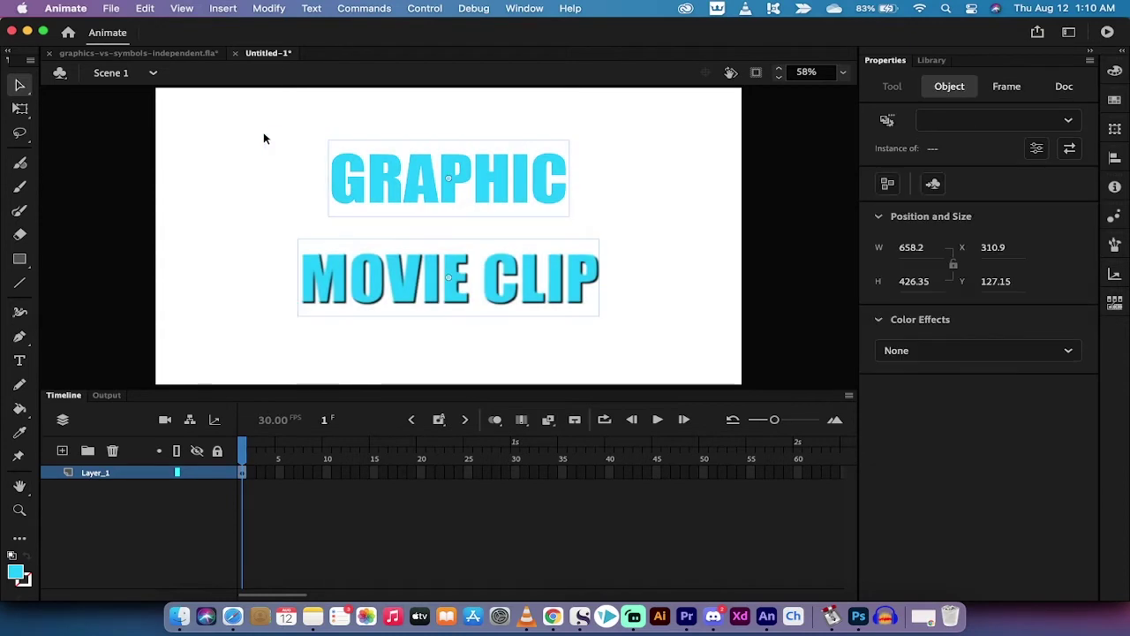
pyautogui.press('Delete')
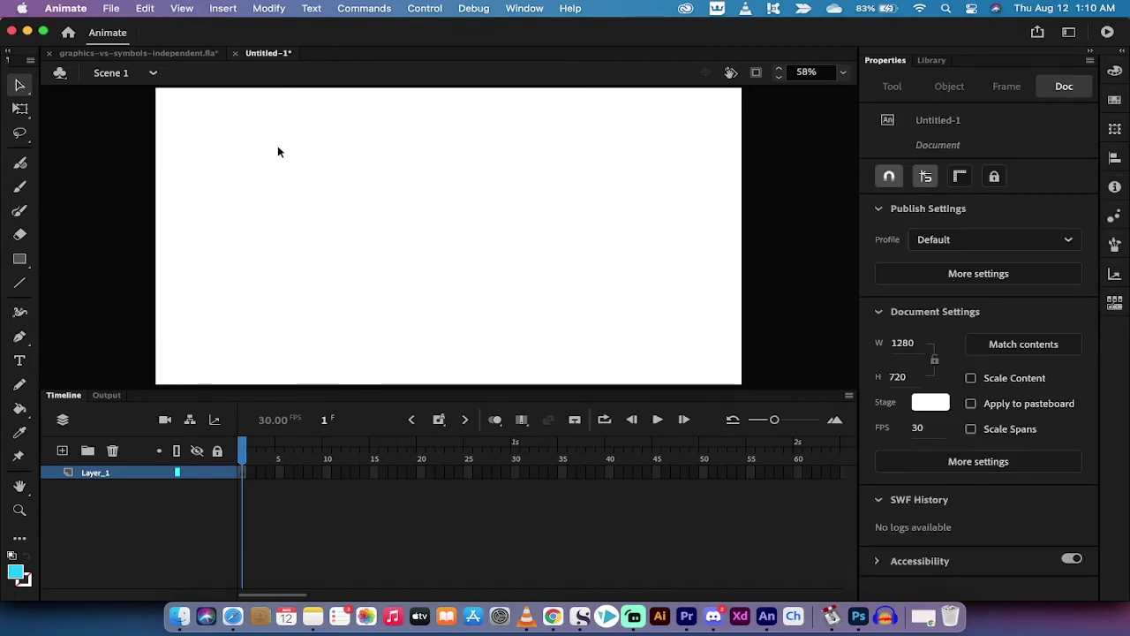
# Step: Place a fresh Text - Movie Clip instance low on the stage and a Text-Graphic instance near the top
pyautogui.click(931, 60)
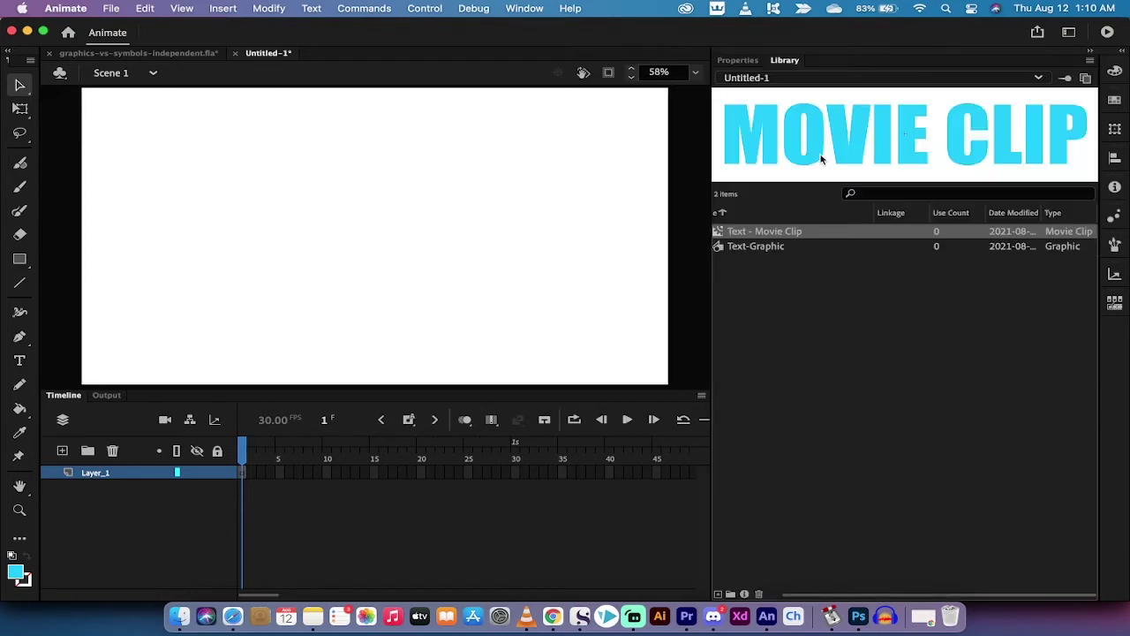
pyautogui.click(751, 236)
pyautogui.moveTo(751, 236); pyautogui.dragTo(362, 332)
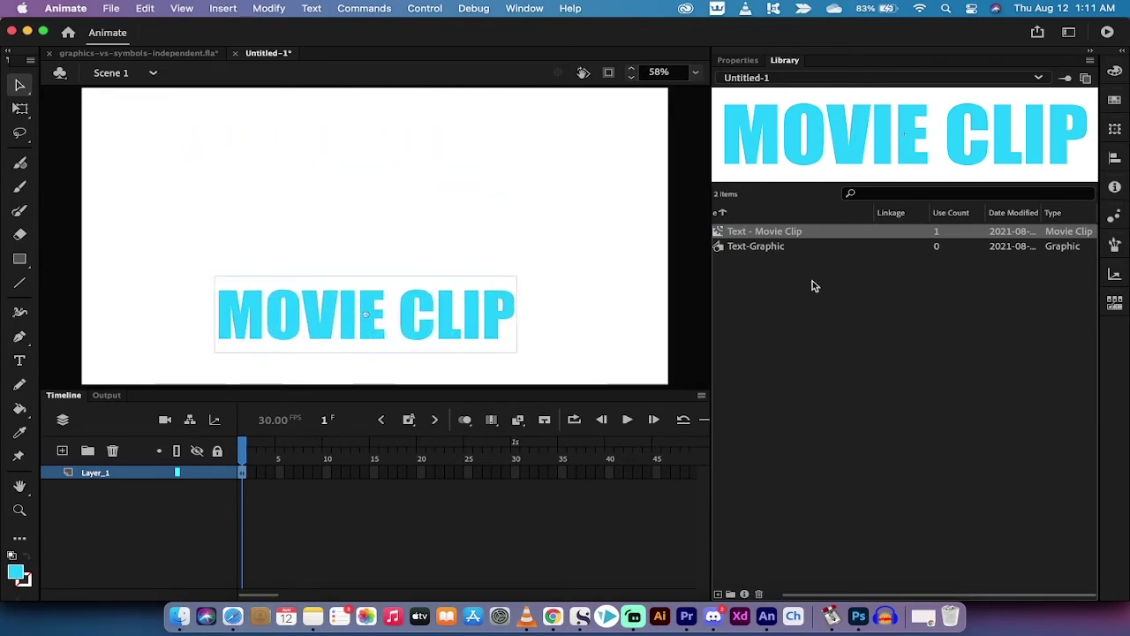
pyautogui.click(764, 248)
pyautogui.moveTo(772, 248); pyautogui.dragTo(360, 182)
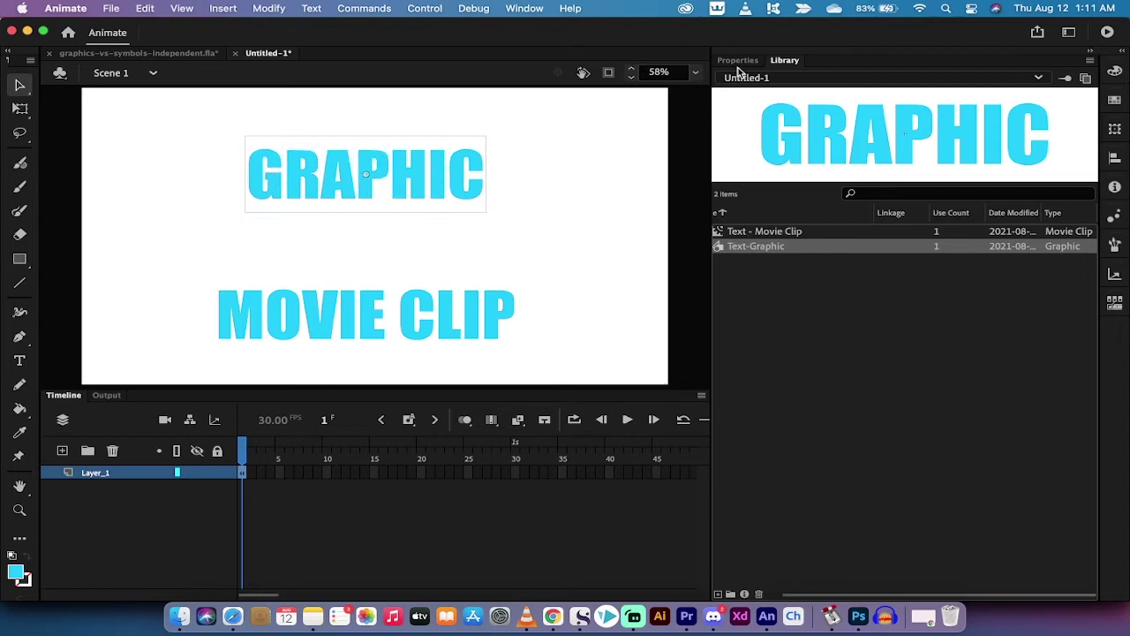
# Step: Move the GRAPHIC instance slightly down and left, and keep its behaviour as Graphic
pyautogui.click(737, 60)
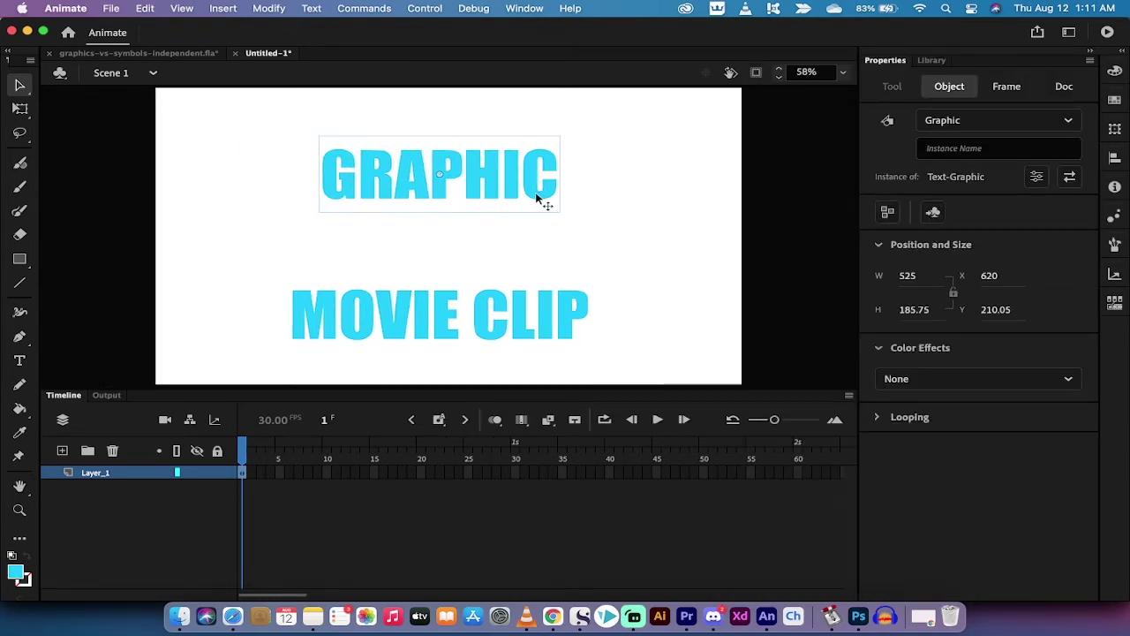
pyautogui.moveTo(536, 200); pyautogui.dragTo(526, 214)
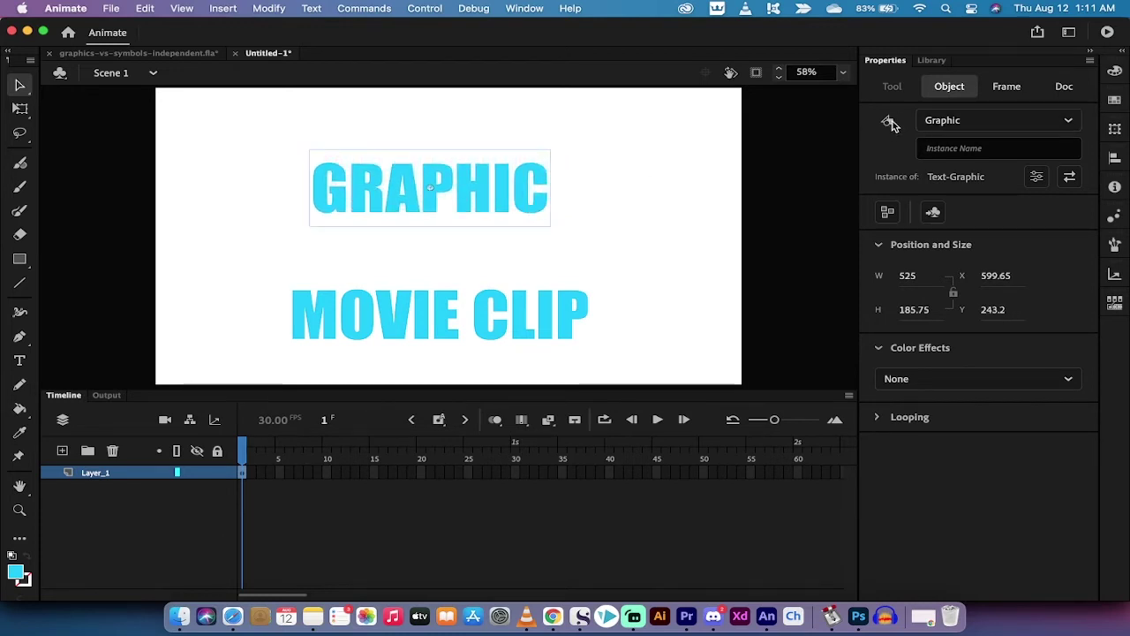
pyautogui.click(941, 122)
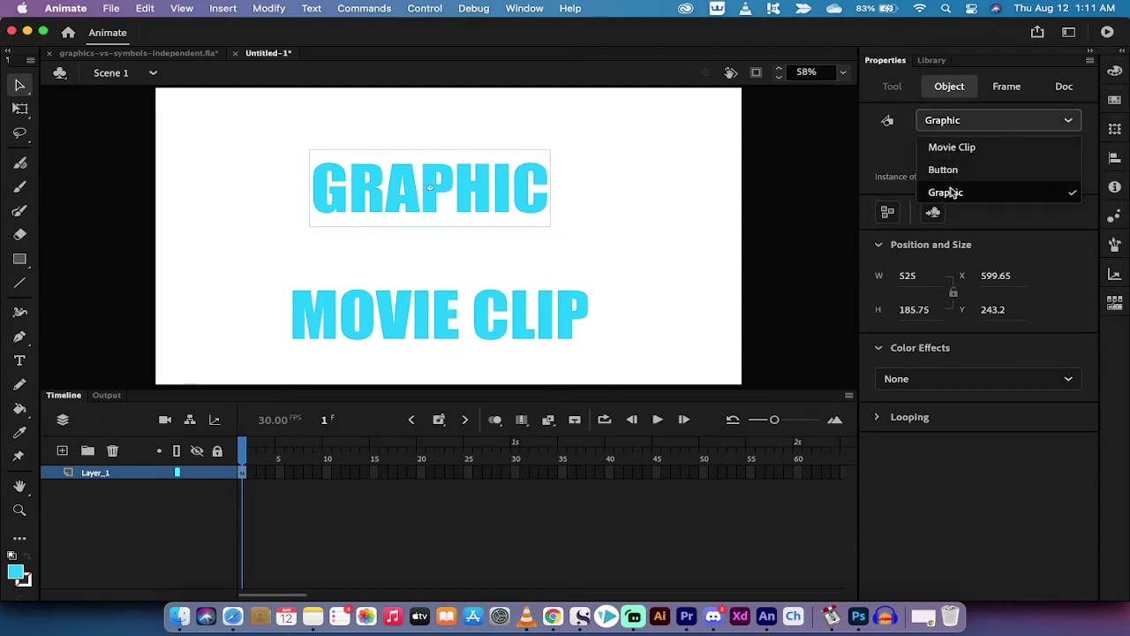
pyautogui.click(890, 126)
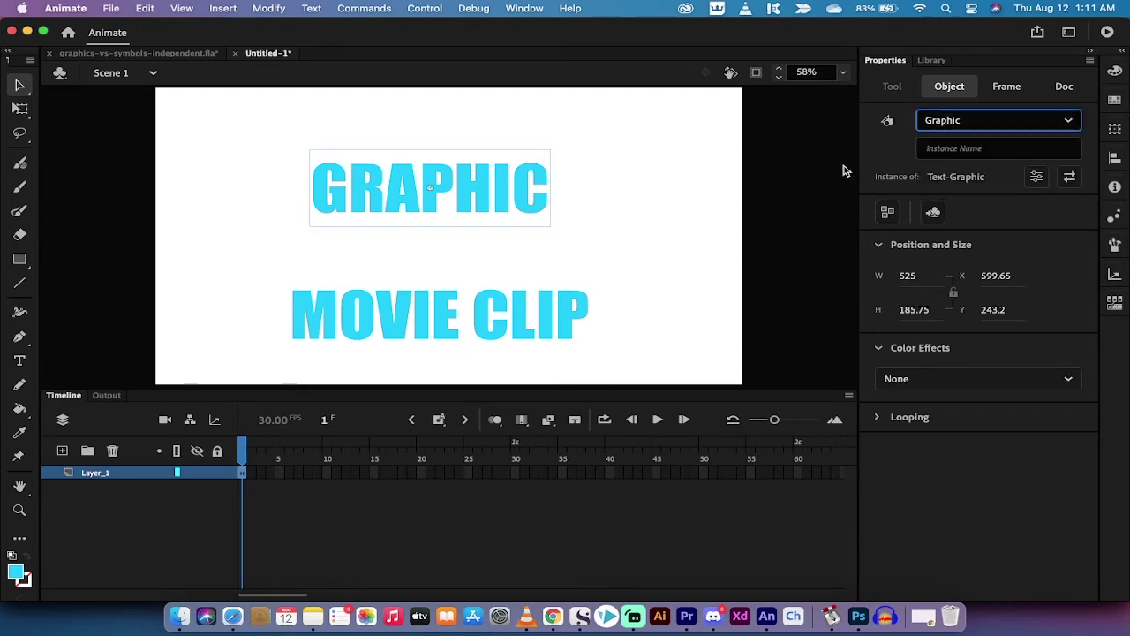
# Step: Keep the MOVIE CLIP instance's behaviour as Movie Clip, then nudge GRAPHIC up to X 602.55, Y 226.9
pyautogui.click(525, 317)
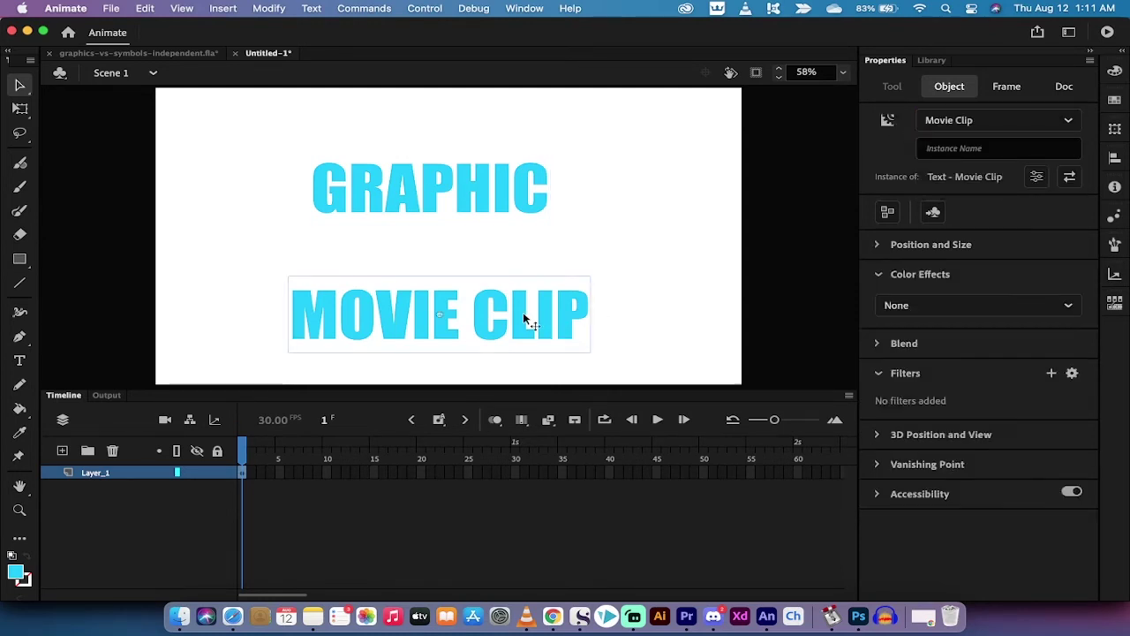
pyautogui.click(950, 123)
pyautogui.click(950, 124)
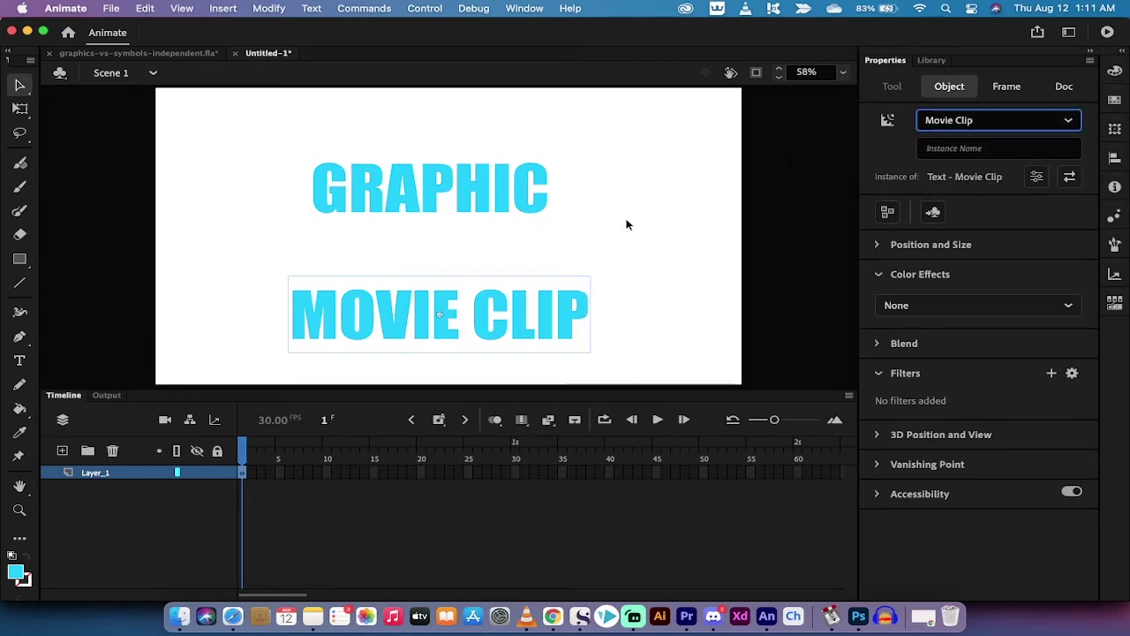
pyautogui.click(362, 181)
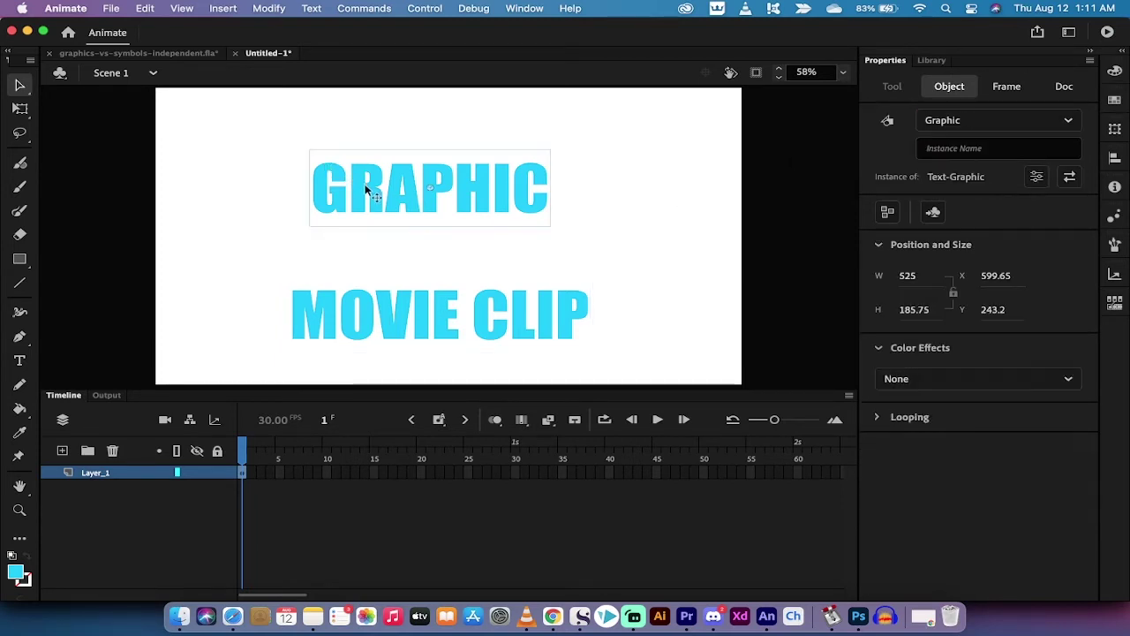
pyautogui.moveTo(367, 187); pyautogui.dragTo(367, 175)
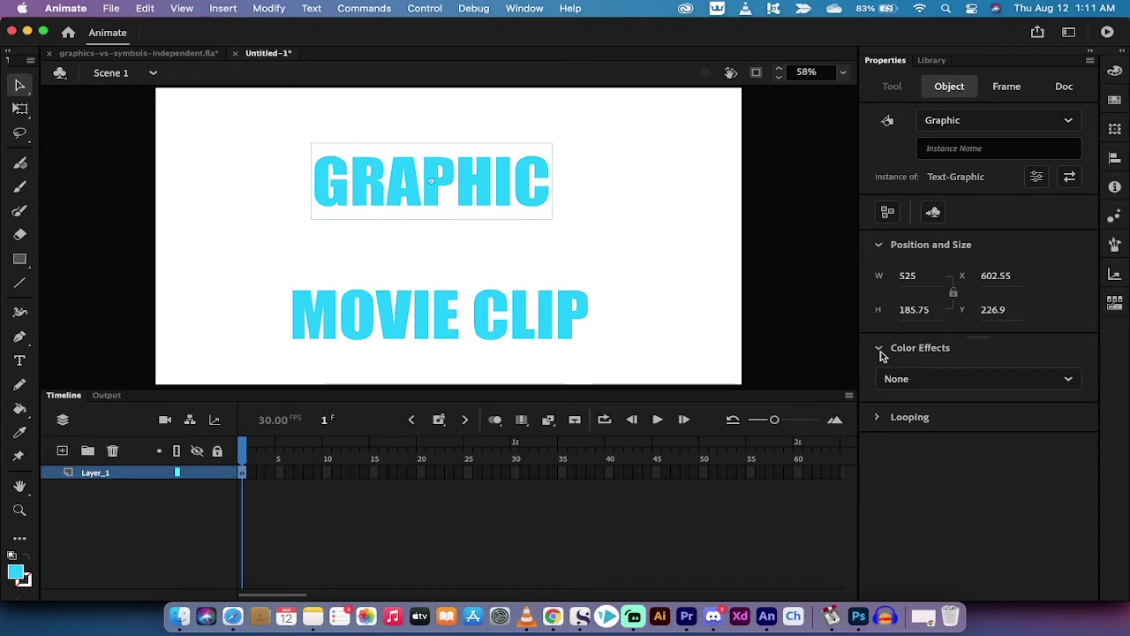
# Step: Try an Advanced colour effect on the GRAPHIC instance, then switch to Alpha and drag its alpha slider
pyautogui.click(878, 349)
pyautogui.click(878, 349)
pyautogui.click(918, 378)
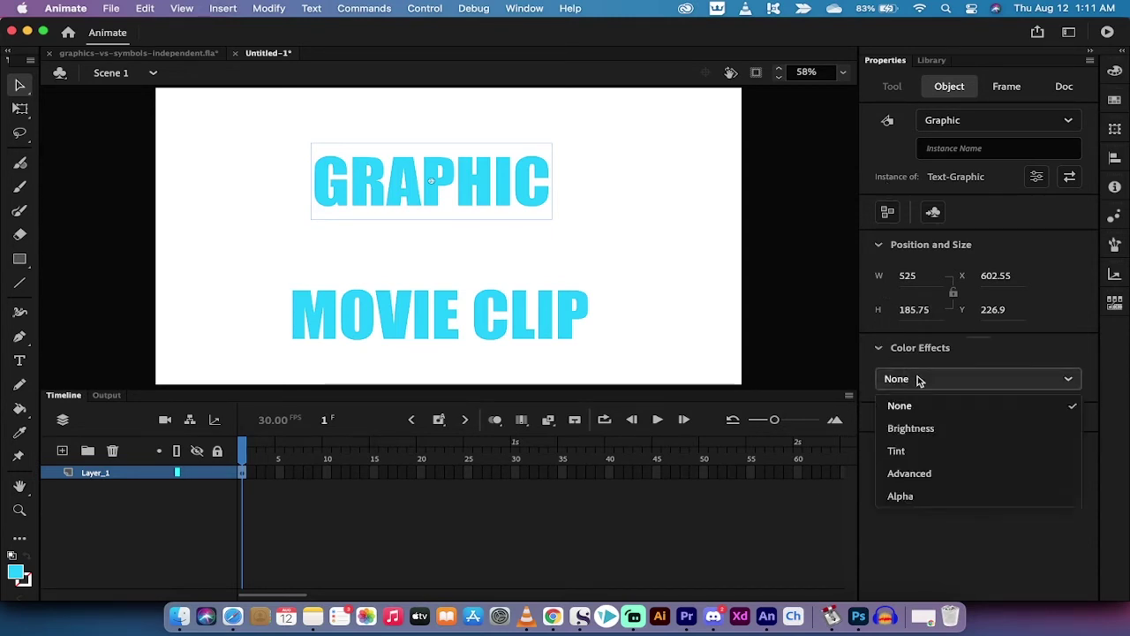
pyautogui.click(909, 474)
pyautogui.click(906, 378)
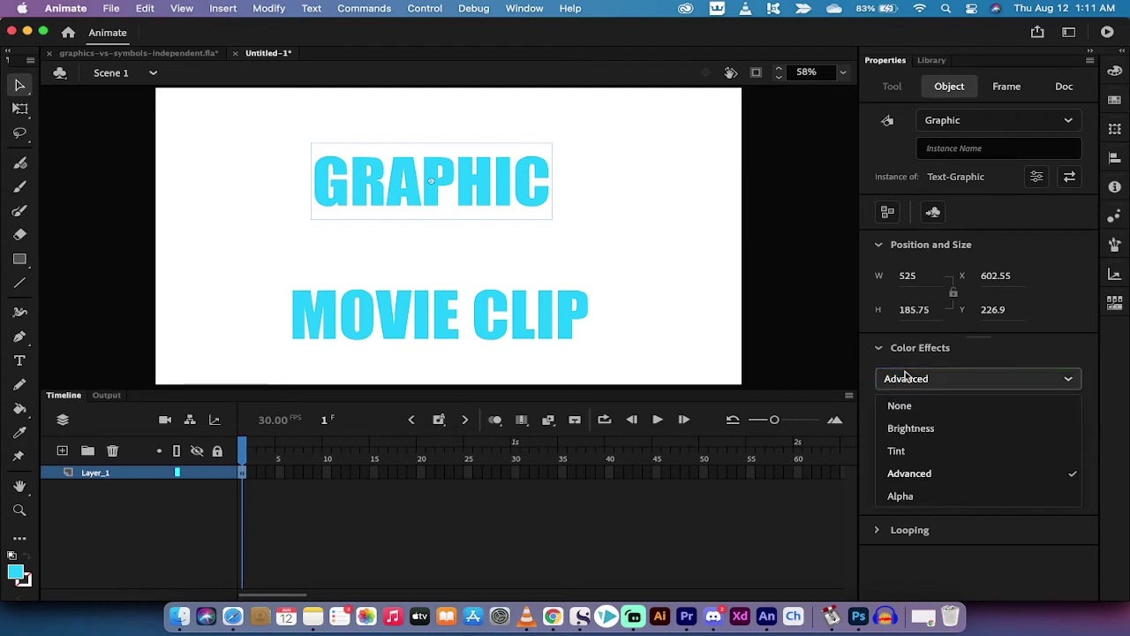
pyautogui.click(902, 496)
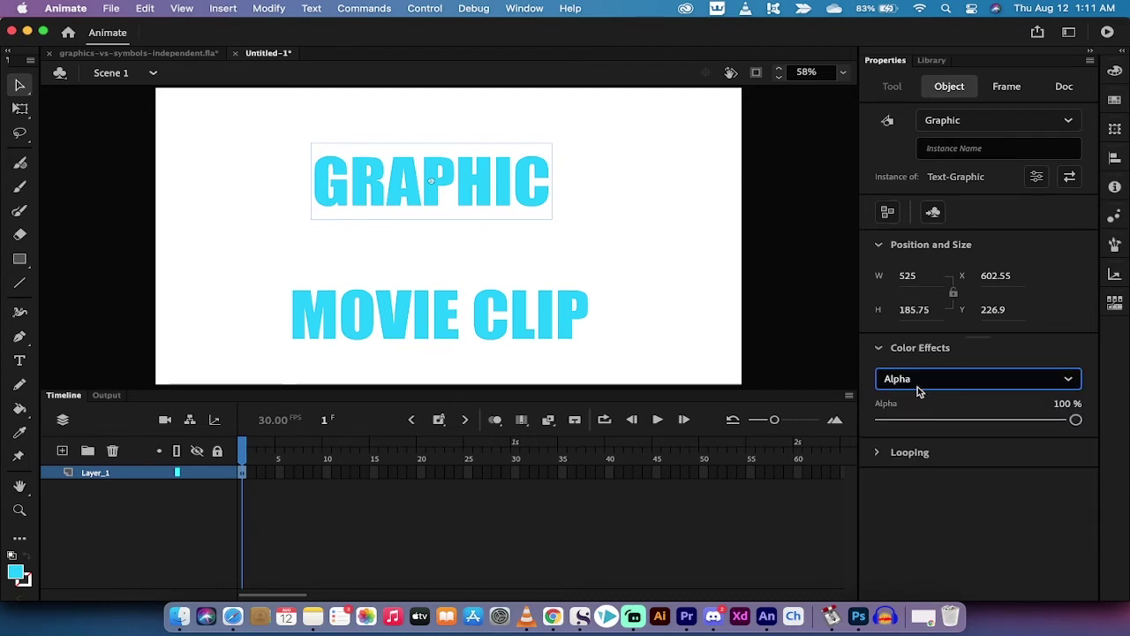
pyautogui.moveTo(933, 418); pyautogui.dragTo(1093, 414)
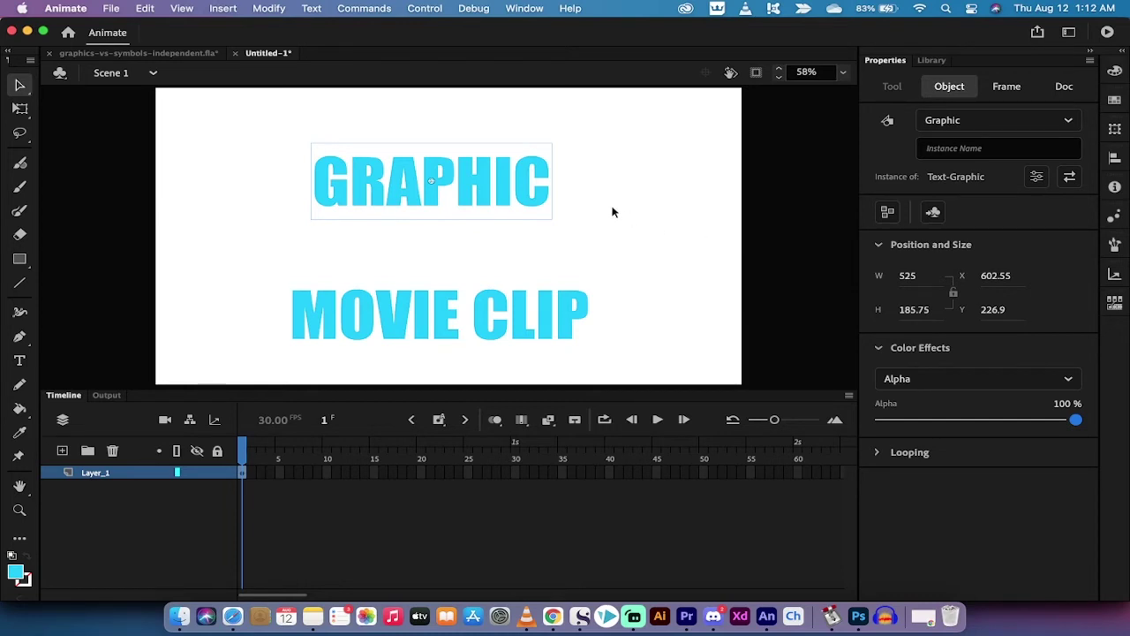
# Step: Keep GRAPHIC as a Graphic symbol type, then nudge the MOVIE CLIP text slightly upward
pyautogui.click(962, 121)
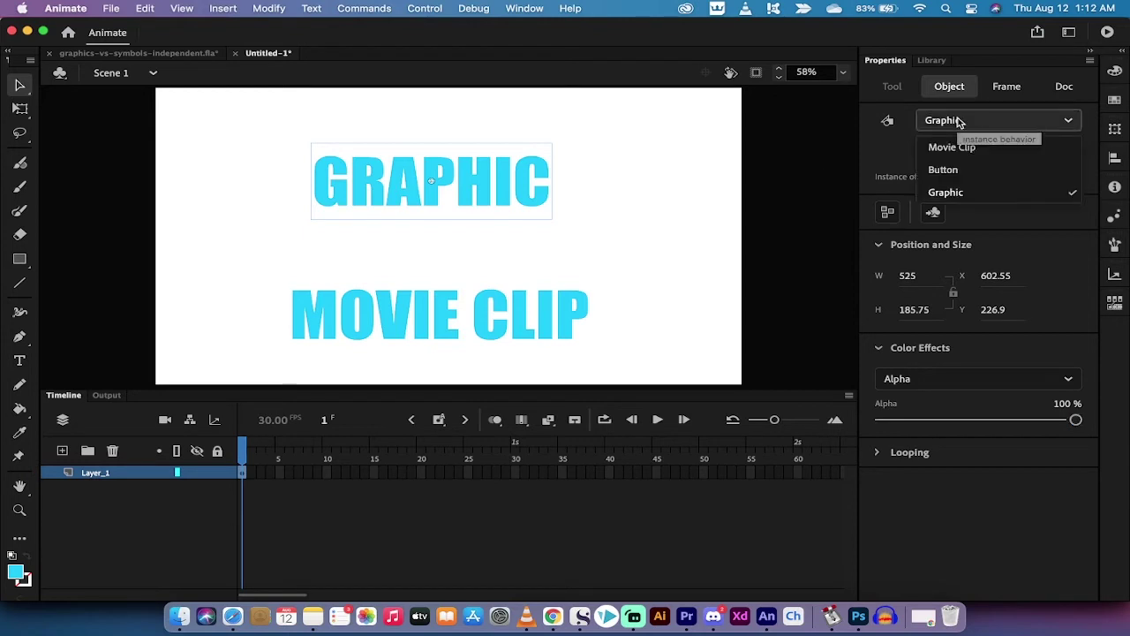
pyautogui.click(957, 192)
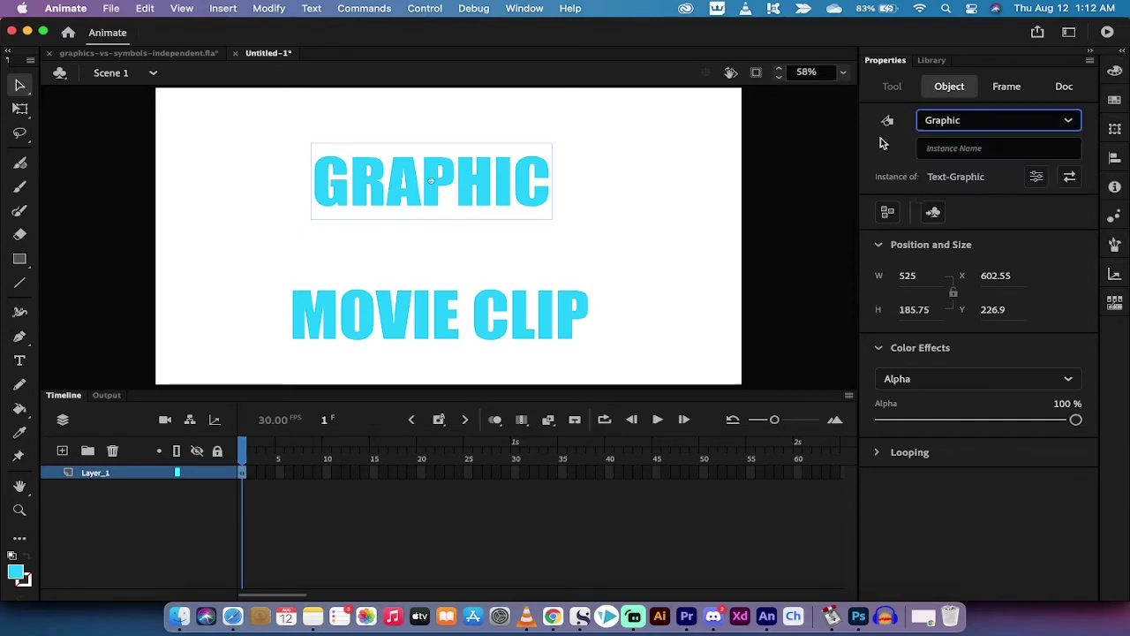
pyautogui.click(441, 316)
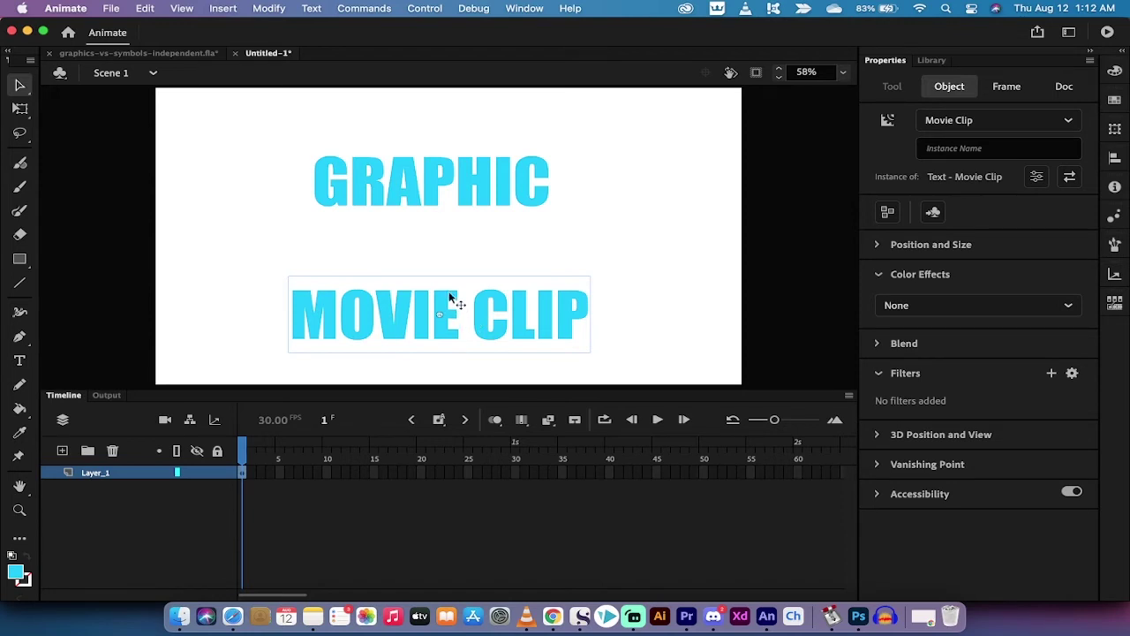
pyautogui.moveTo(449, 298); pyautogui.dragTo(447, 294)
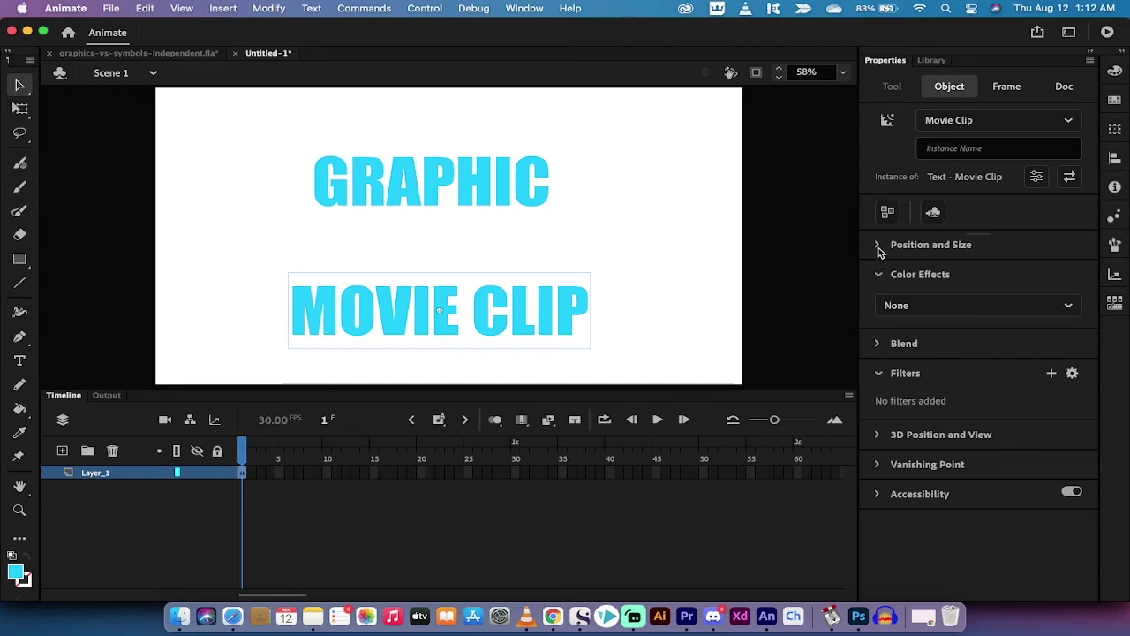
pyautogui.click(879, 275)
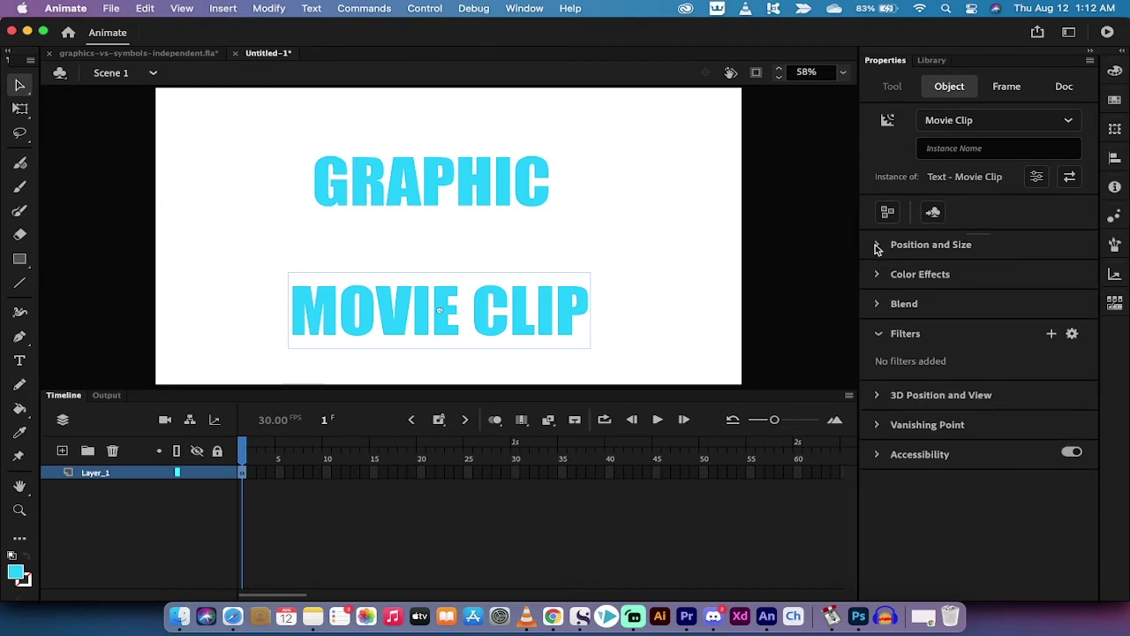
pyautogui.click(878, 246)
pyautogui.click(877, 246)
pyautogui.click(880, 308)
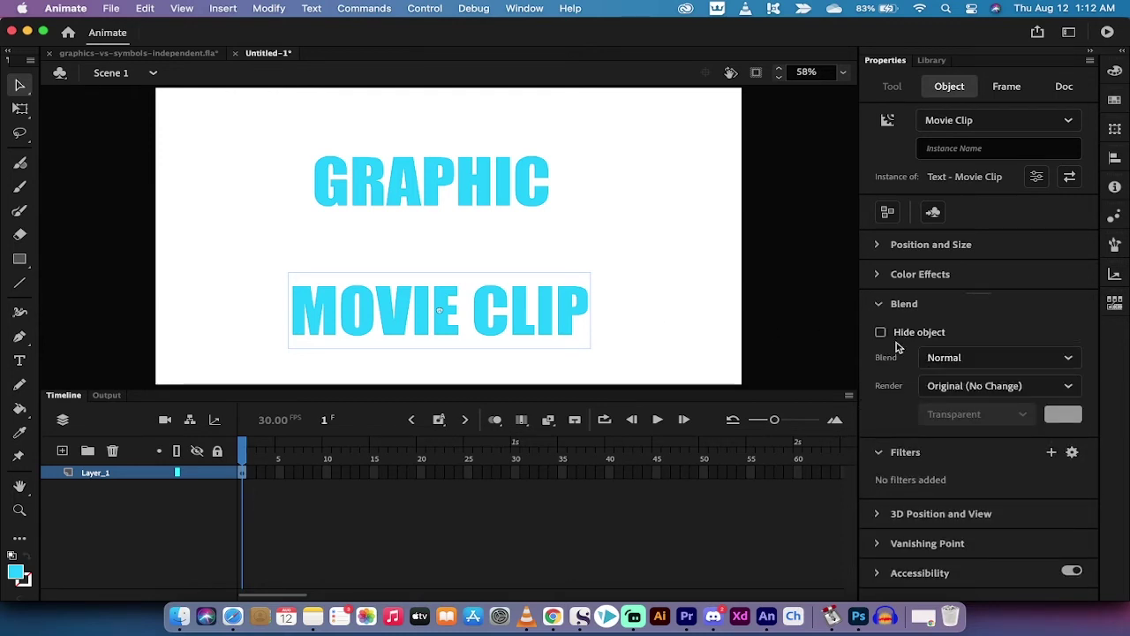
pyautogui.click(878, 306)
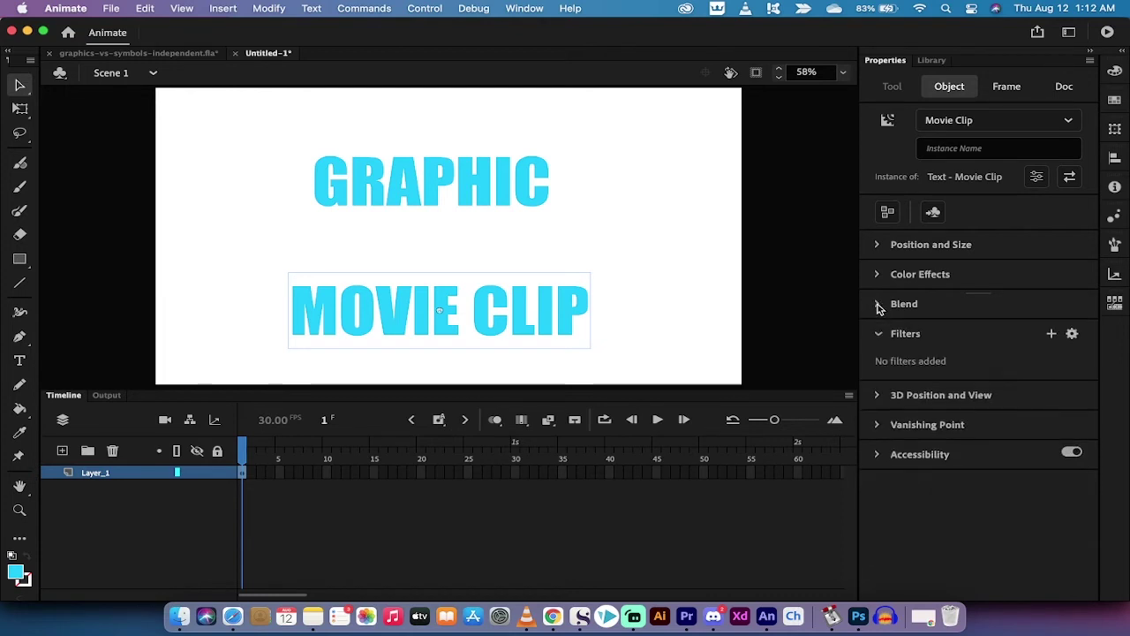
# Step: Add a Drop Shadow filter to the MOVIE CLIP text, compare with GRAPHIC, then remove it
pyautogui.click(1052, 334)
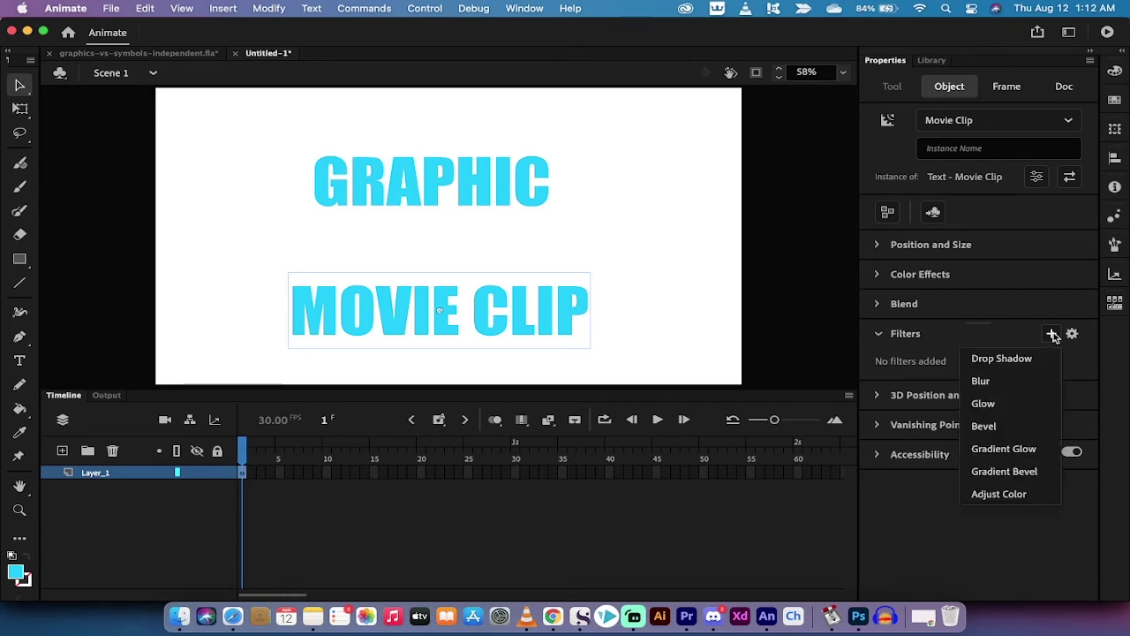
pyautogui.click(1015, 360)
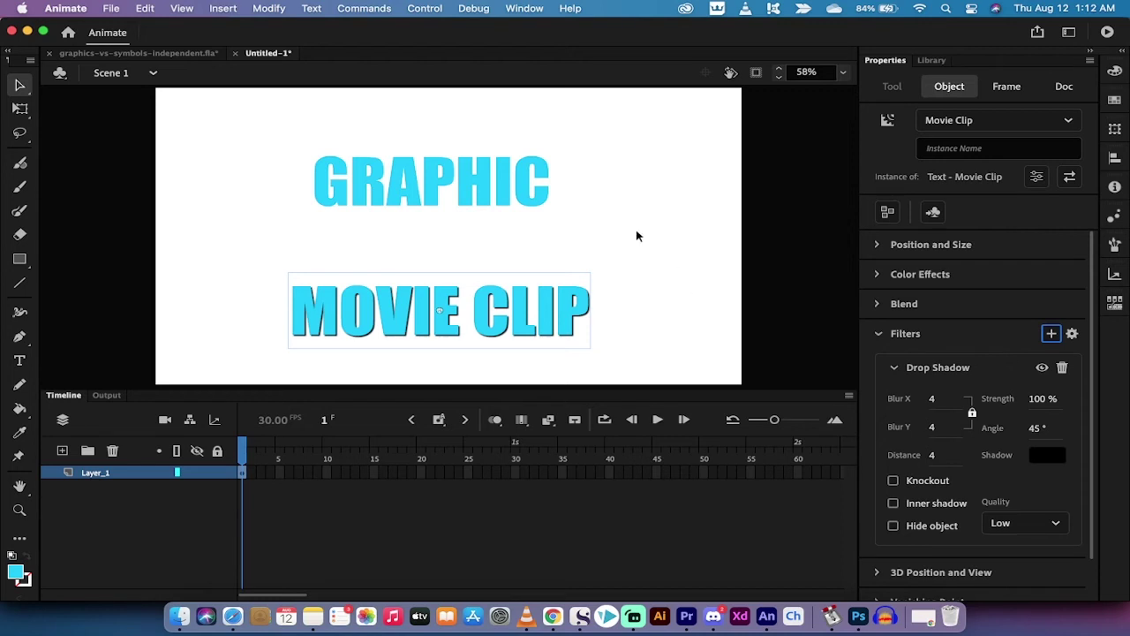
pyautogui.click(532, 203)
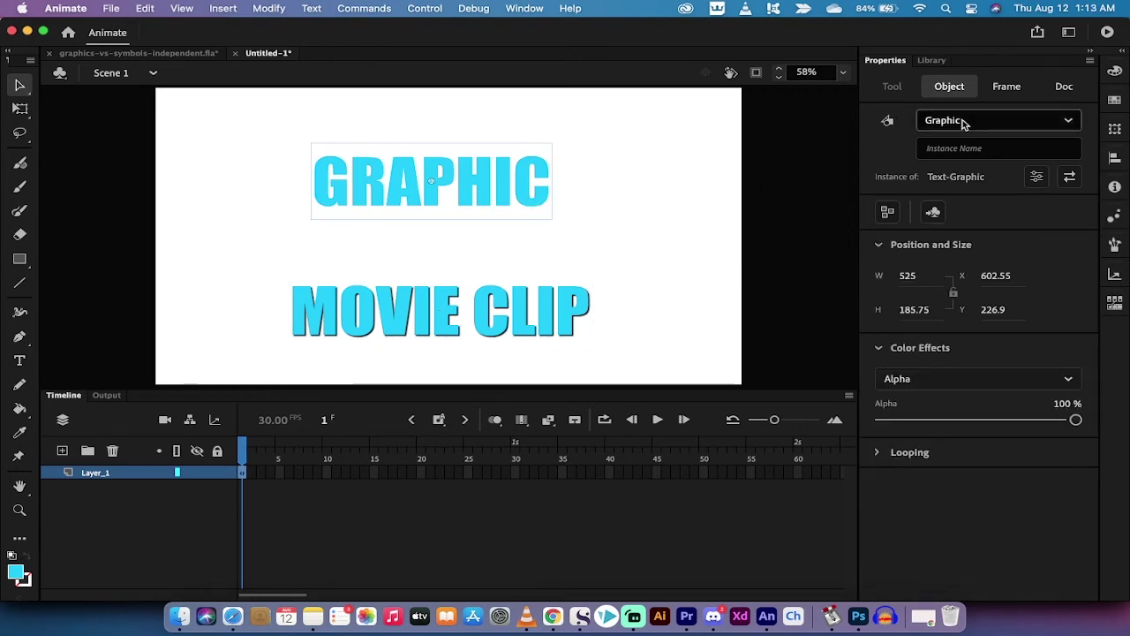
pyautogui.click(545, 316)
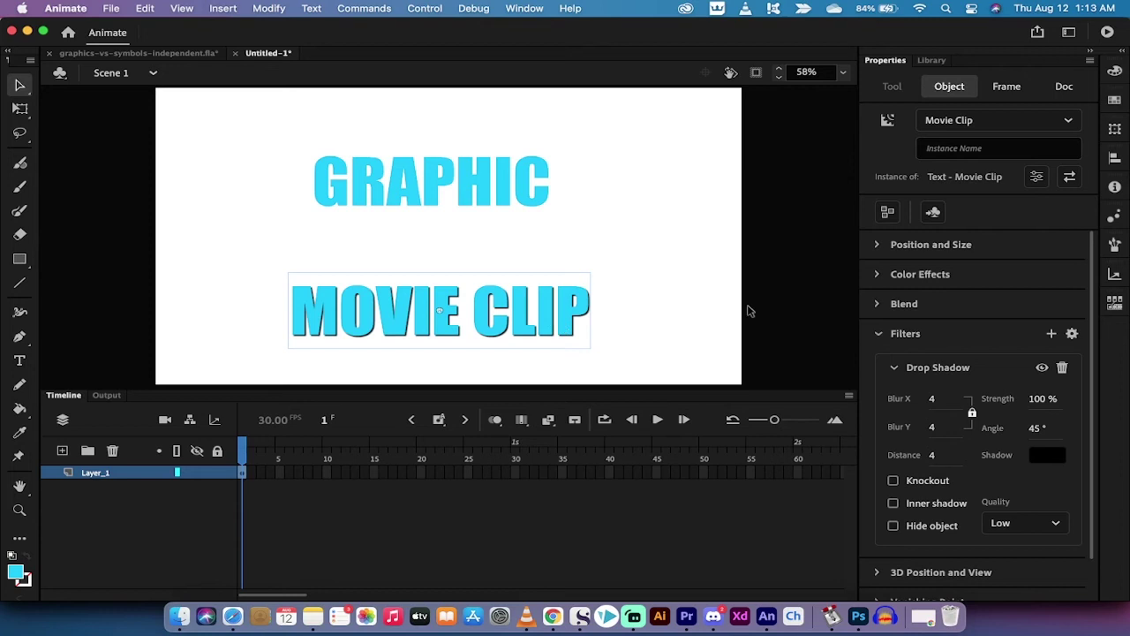
pyautogui.click(1063, 369)
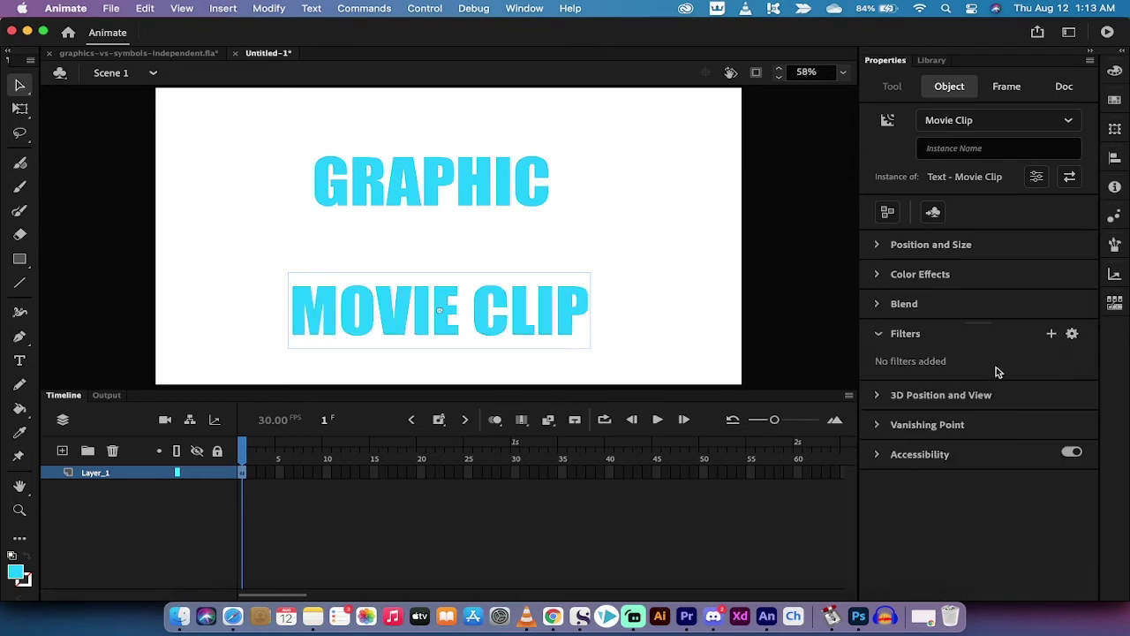
# Step: Add a Blur filter to MOVIE CLIP, lower its amount to 10, then remove it
pyautogui.click(1051, 334)
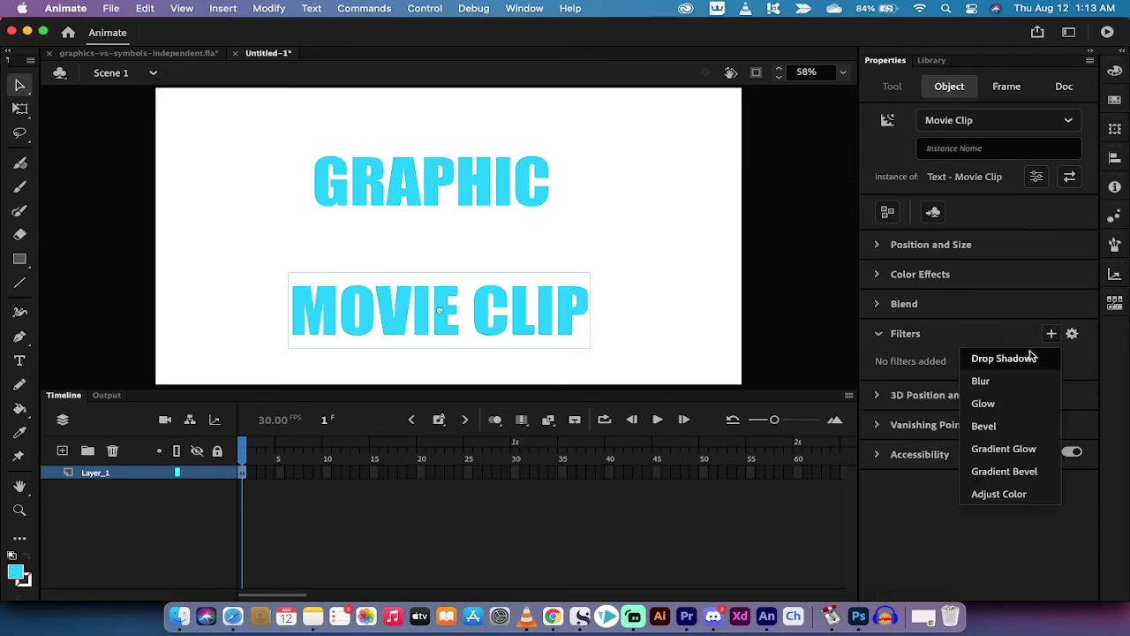
pyautogui.click(987, 382)
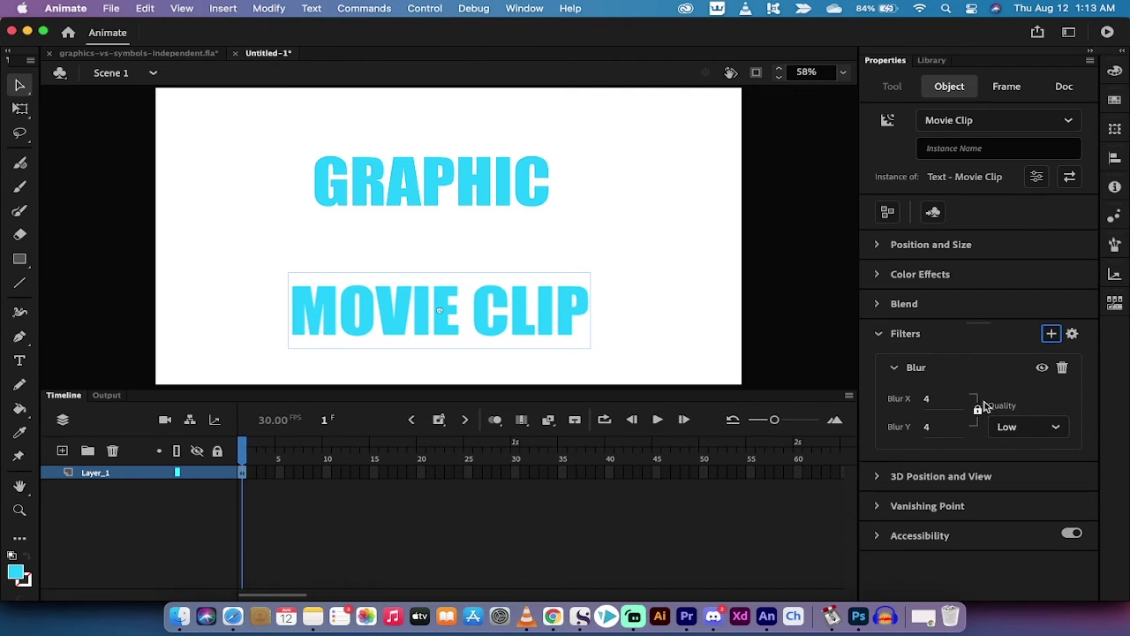
pyautogui.click(925, 399)
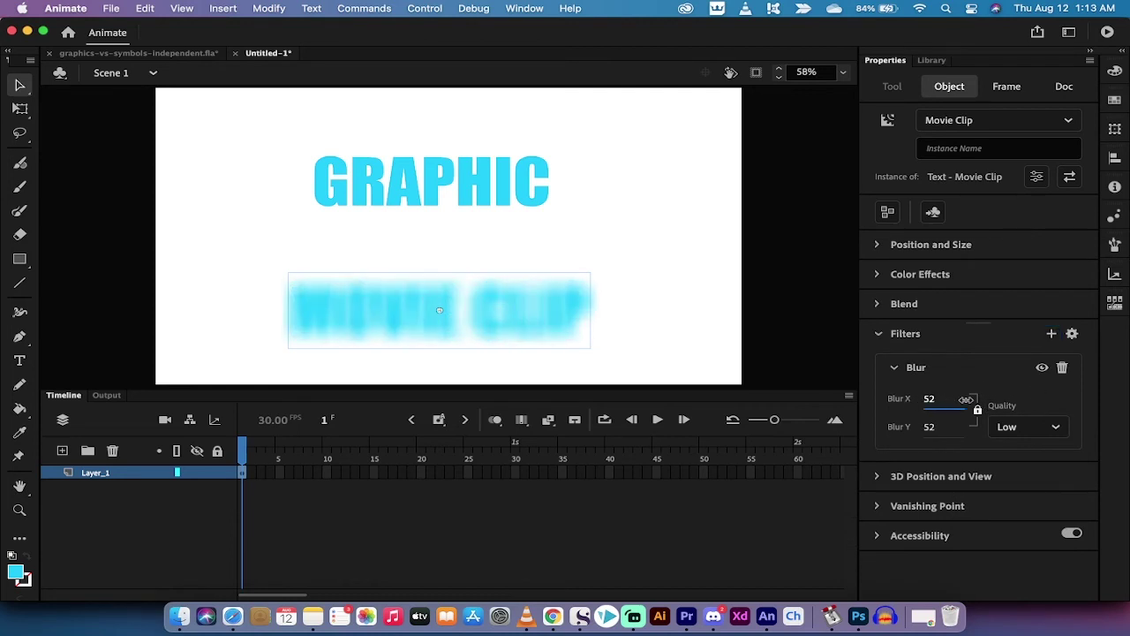
pyautogui.moveTo(966, 399); pyautogui.dragTo(929, 398)
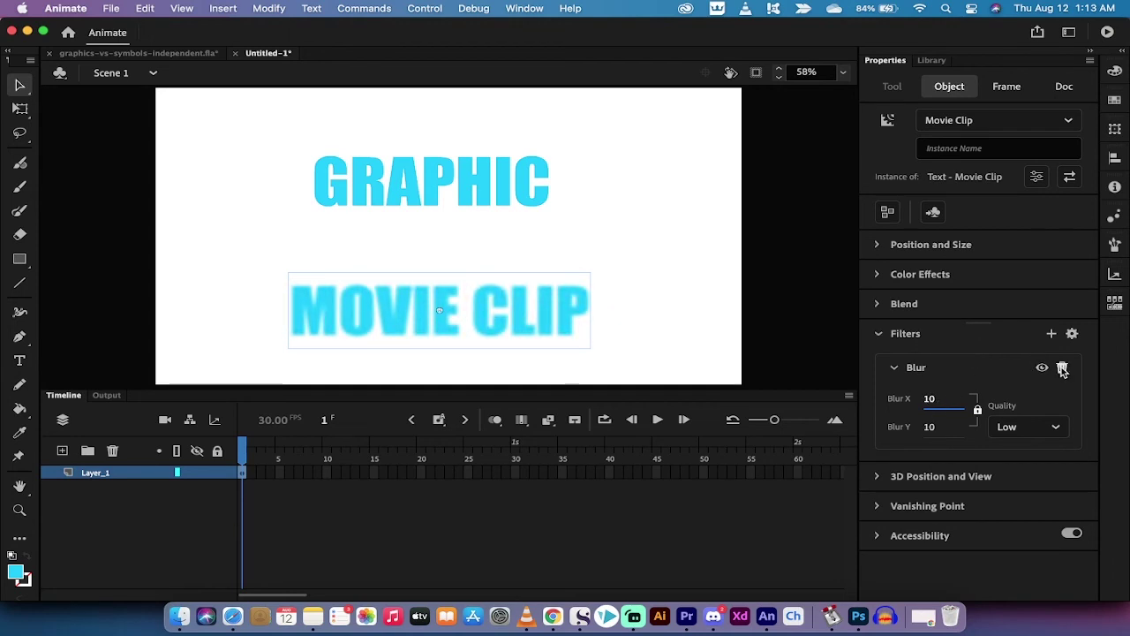
pyautogui.click(1062, 367)
# Step: Add a Bevel filter and a Gradient Bevel filter to MOVIE CLIP, both at default blur 4 and distance 4
pyautogui.click(1051, 334)
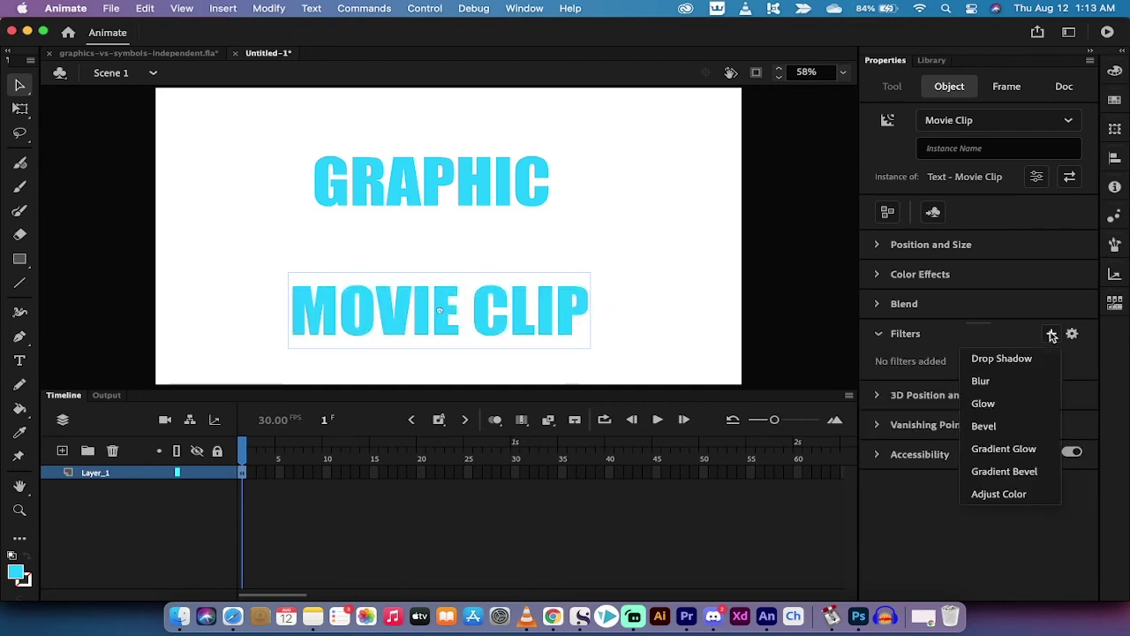
pyautogui.click(996, 429)
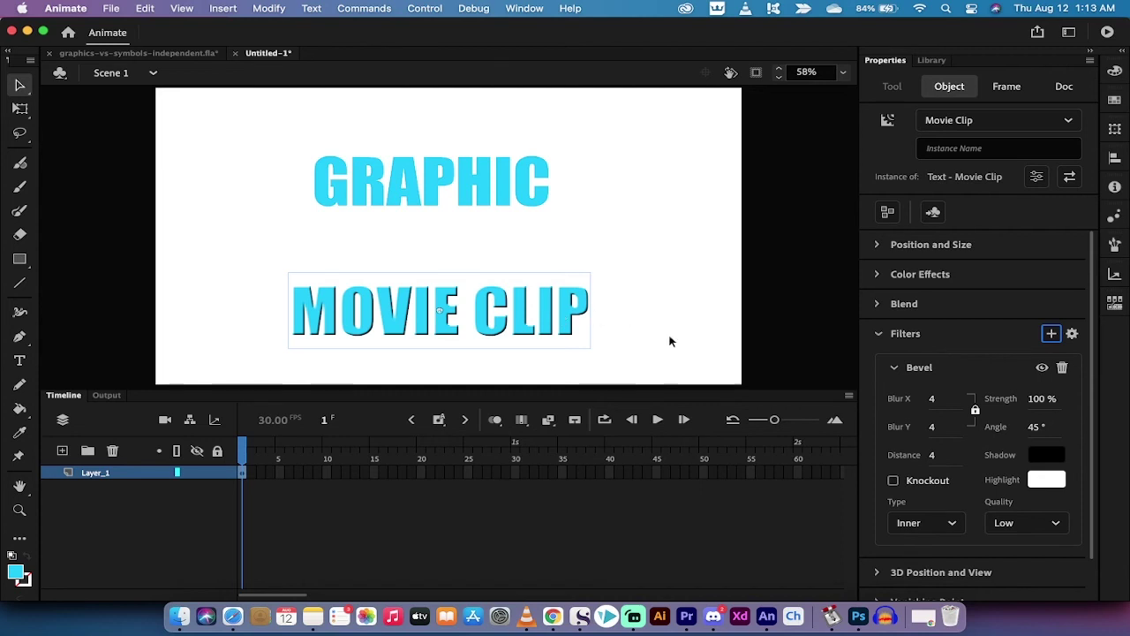
pyautogui.click(898, 371)
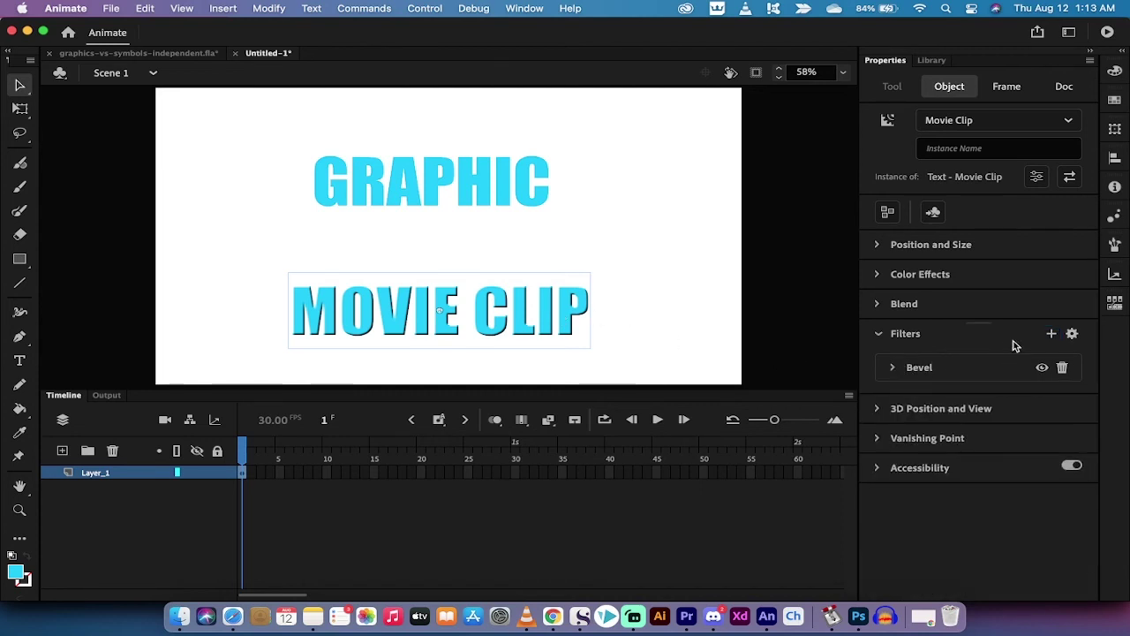
pyautogui.click(1051, 332)
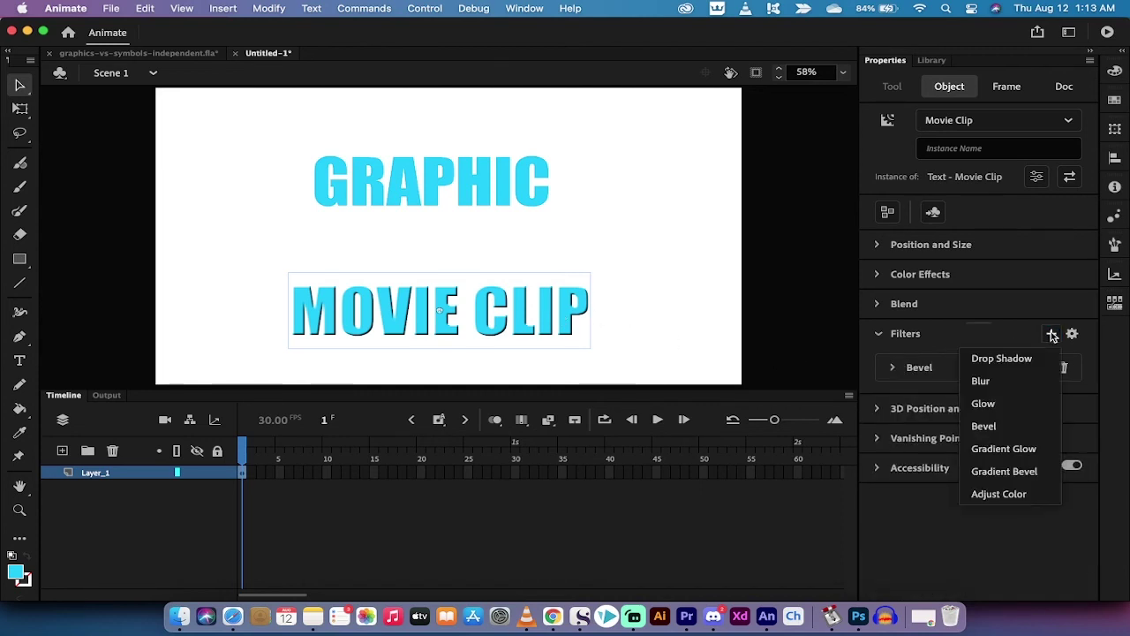
pyautogui.click(995, 473)
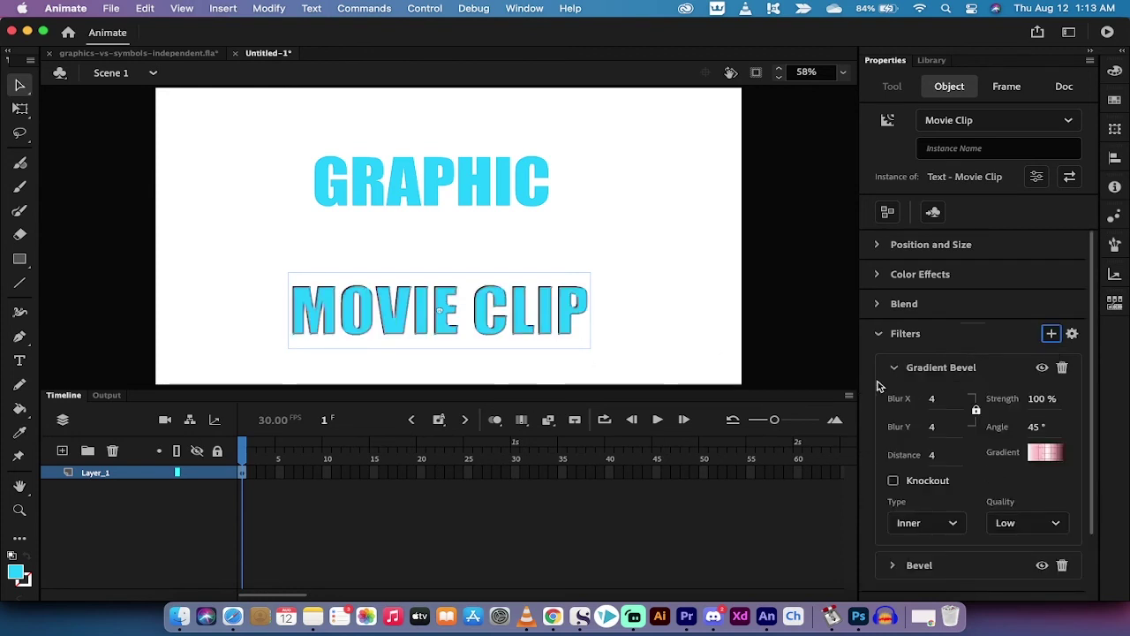